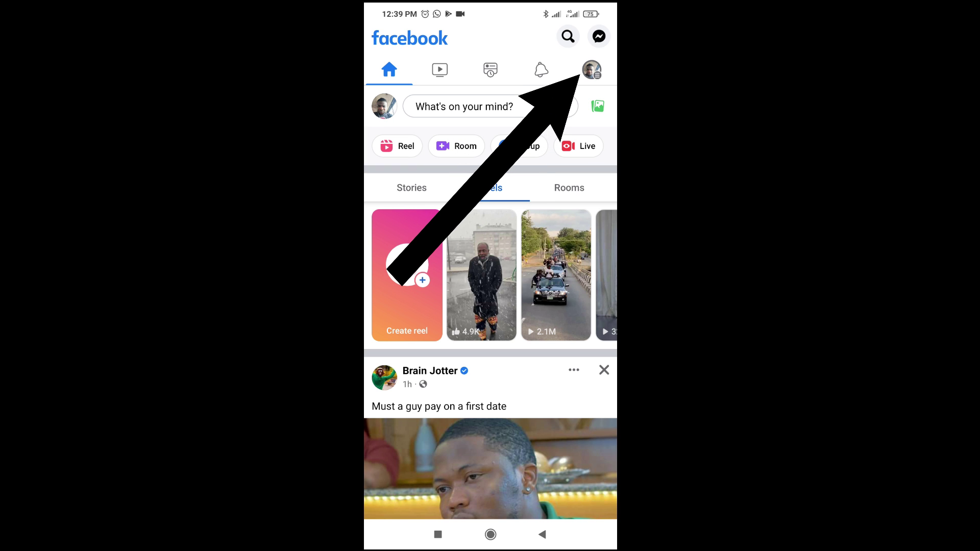
Open the Facebook menu from the top-right tab to see all shortcuts.
click(591, 70)
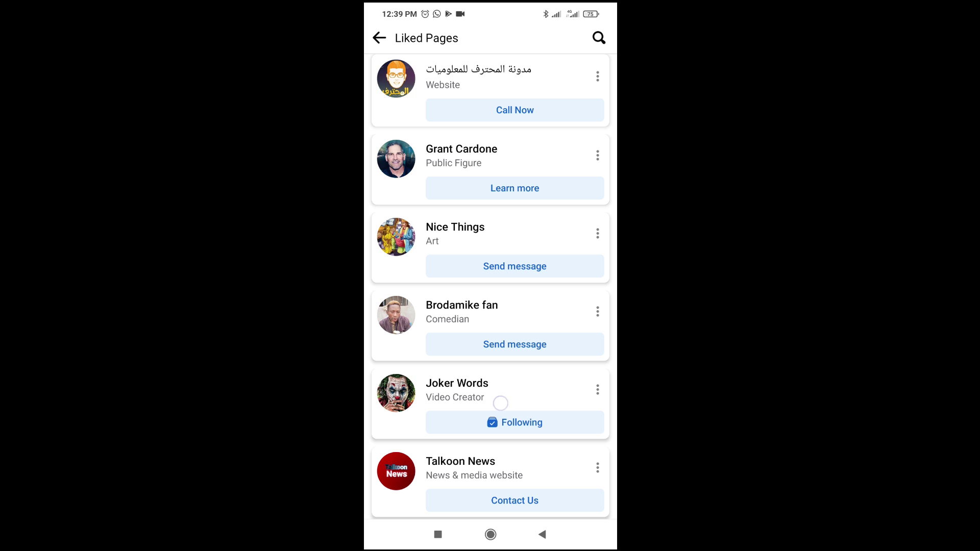
scroll(501, 403, down, 5)
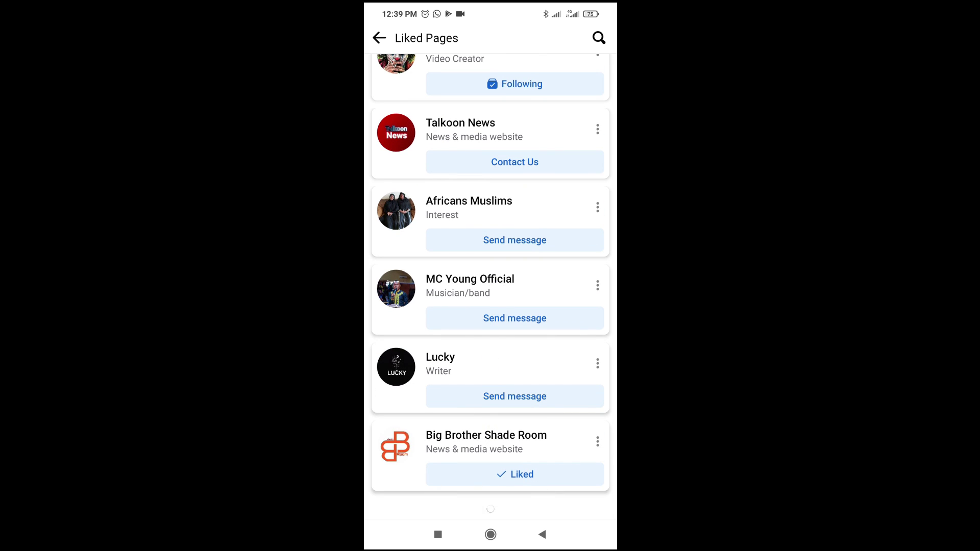
scroll(507, 387, down, 3)
scroll(520, 324, down, 3)
scroll(523, 306, down, 2)
scroll(530, 291, down, 2)
scroll(535, 278, down, 1)
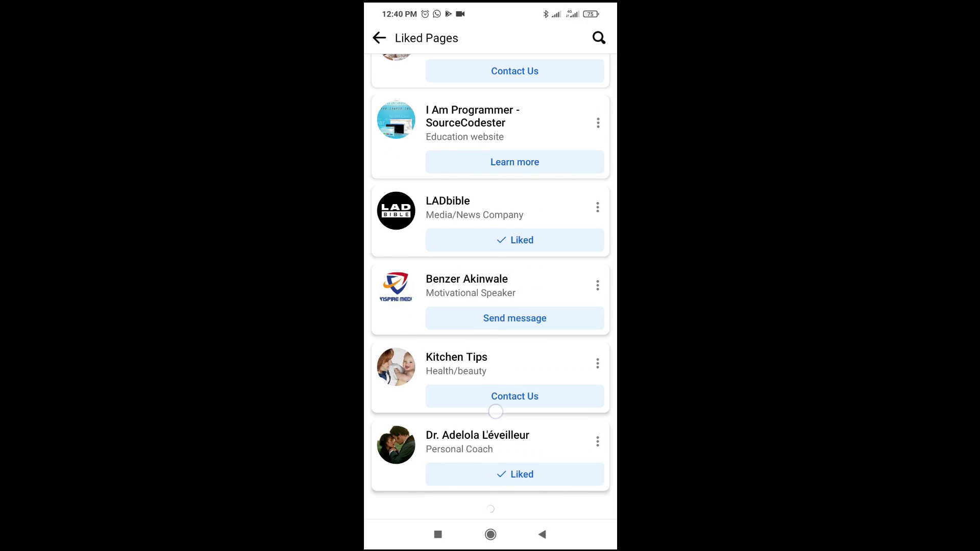
scroll(495, 412, down, 2)
scroll(511, 329, down, 3)
scroll(512, 329, down, 5)
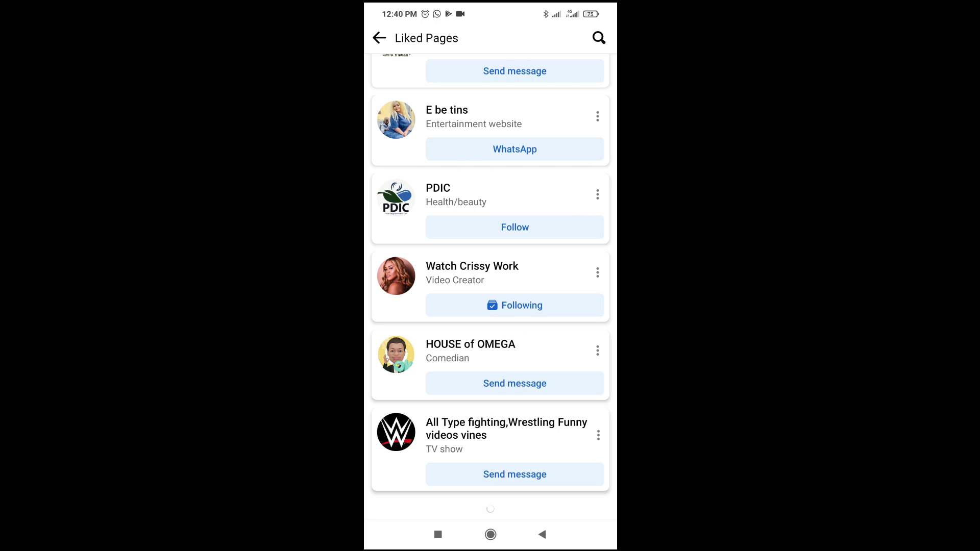
scroll(502, 417, down, 4)
scroll(536, 309, down, 4)
scroll(537, 310, down, 2)
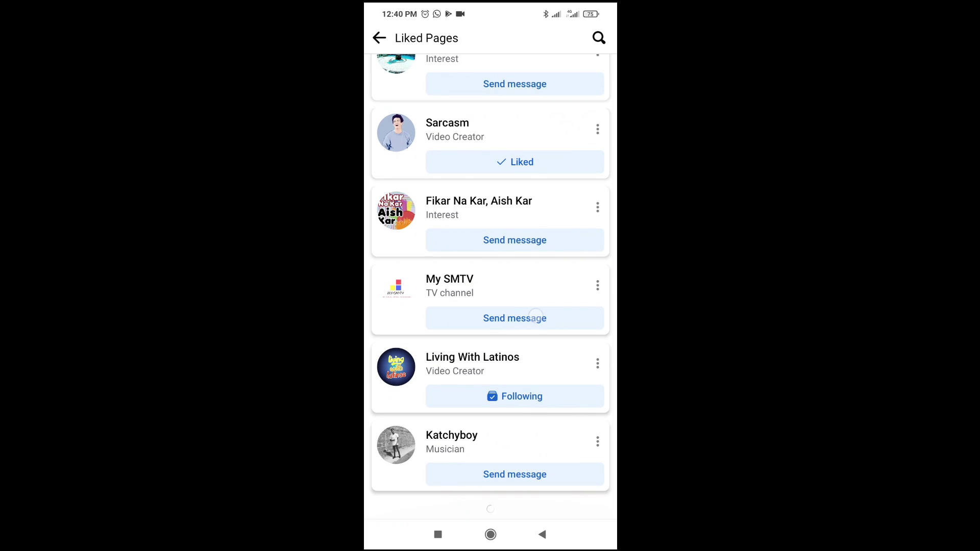
scroll(489, 288, up, 3)
scroll(490, 287, up, 2)
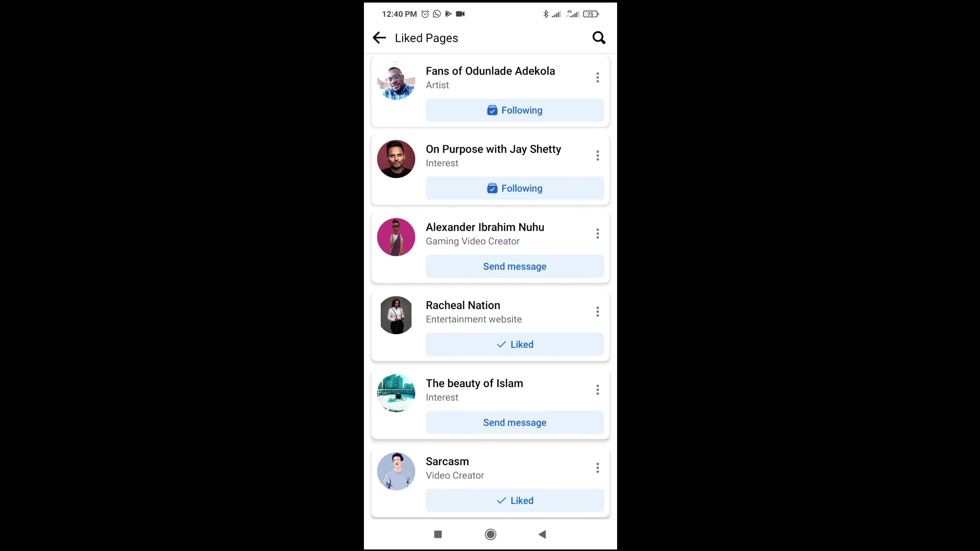
scroll(490, 287, up, 5)
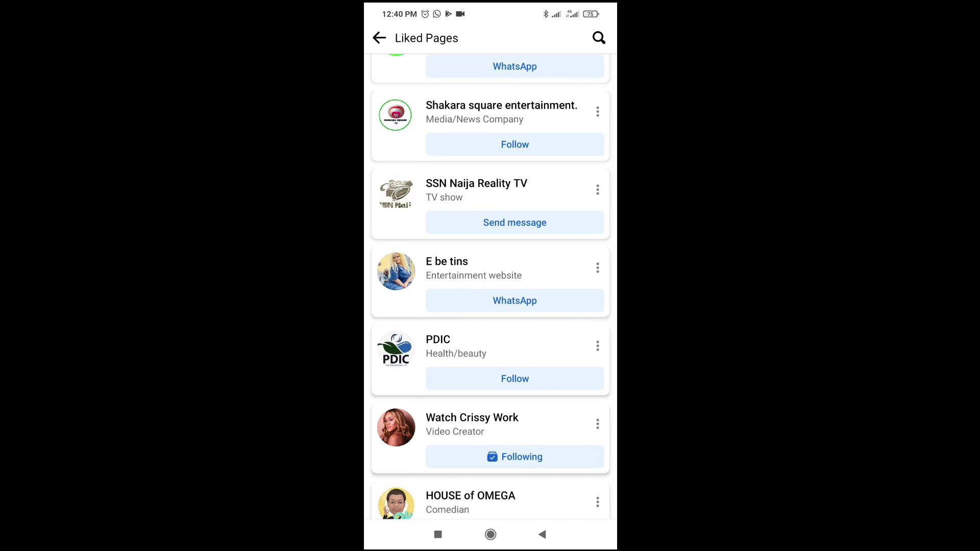
scroll(491, 287, down, 10)
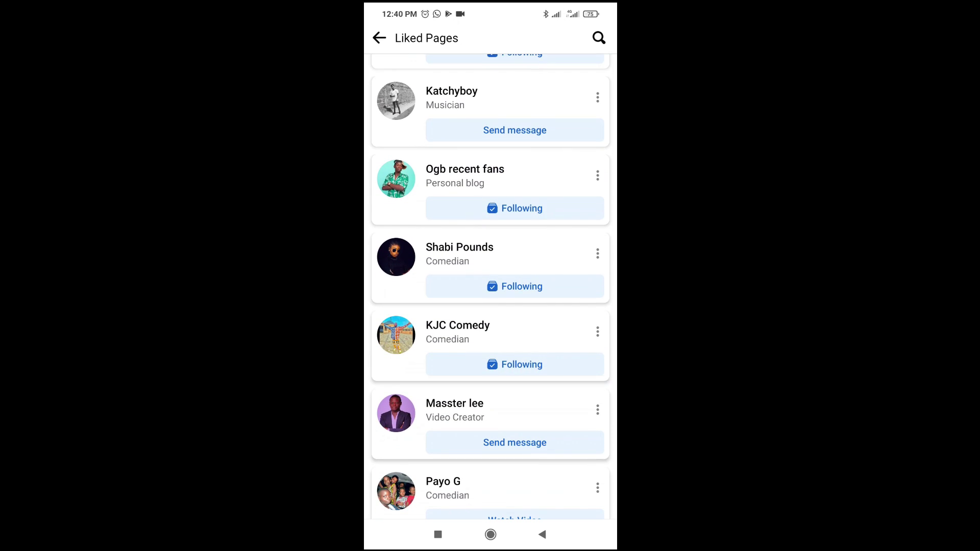